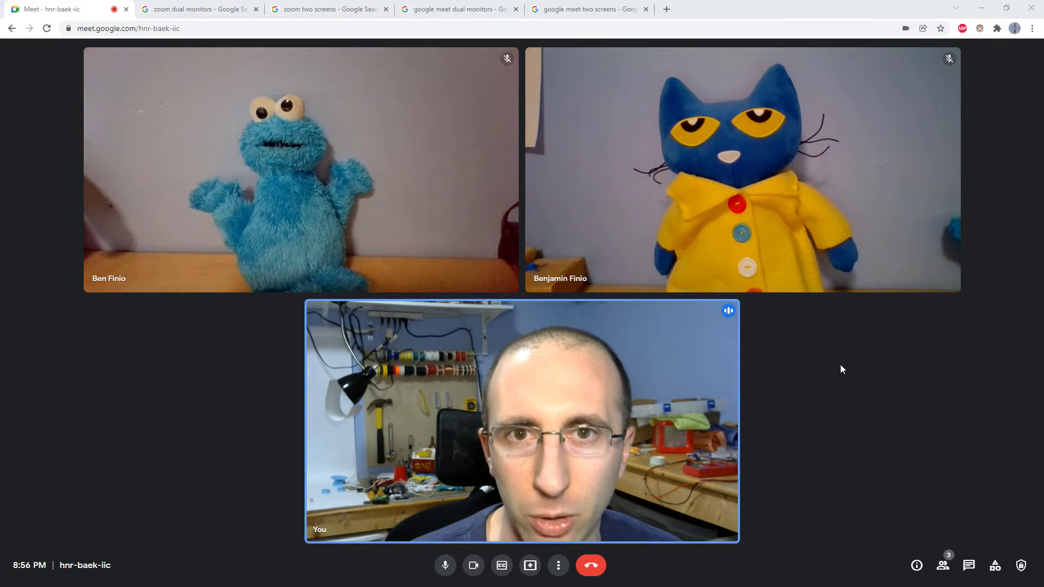
# Review the open Google search results on dual monitors and two screens for Zoom and for Google Meet
pyautogui.moveTo(367, 171)
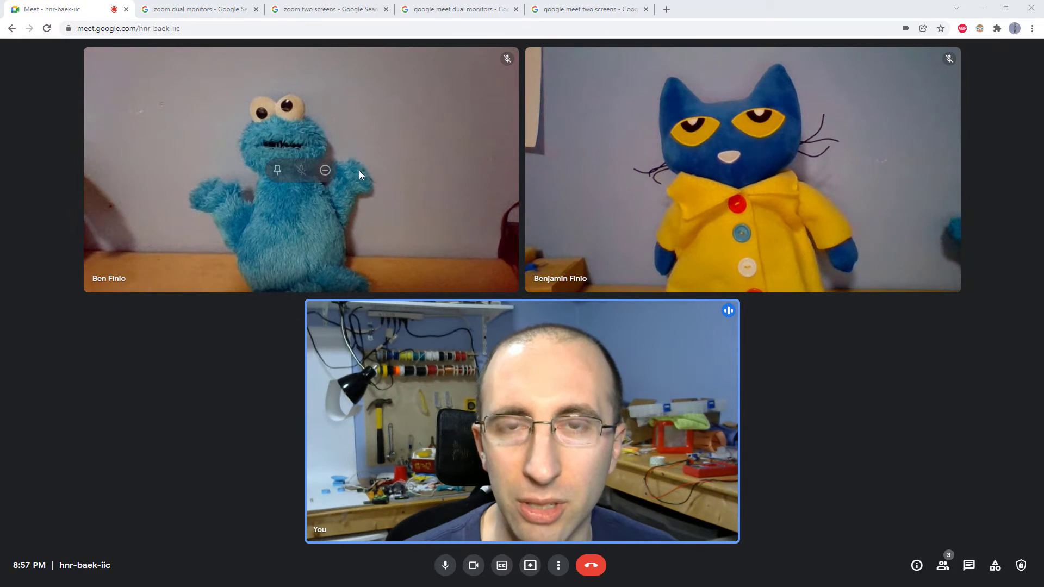
pyautogui.click(202, 13)
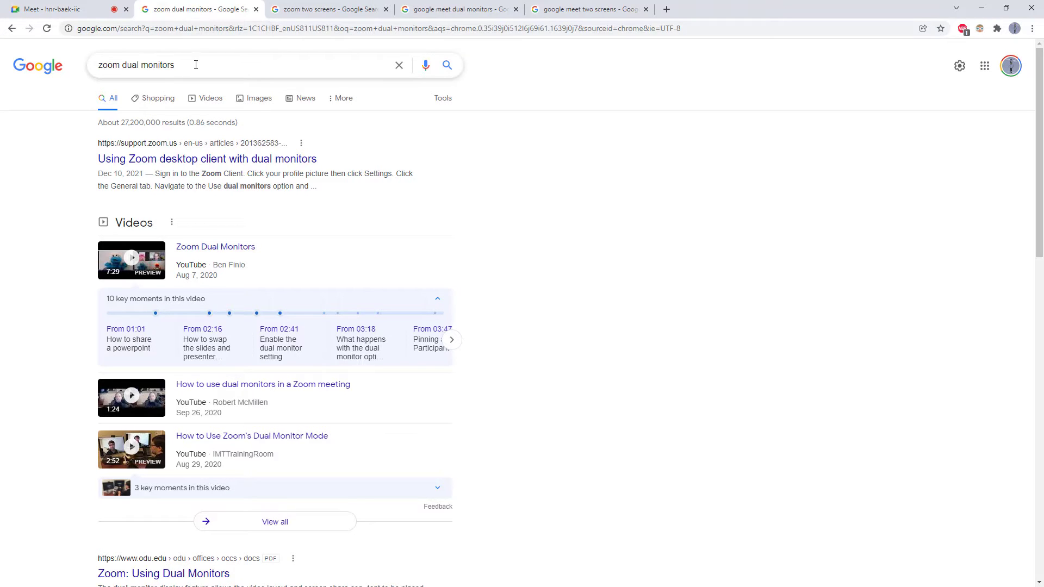
pyautogui.click(319, 13)
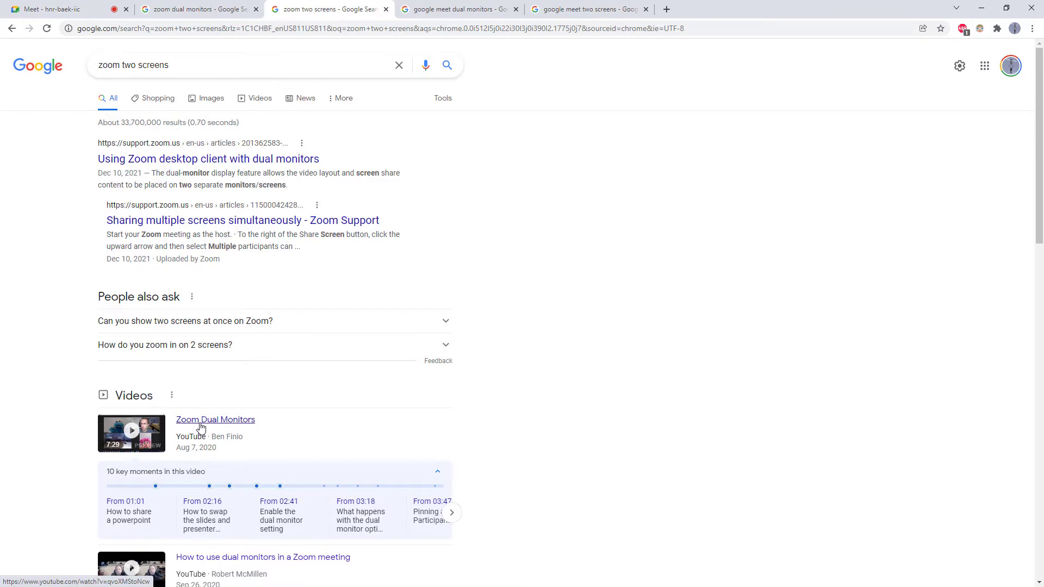
pyautogui.hotkey('ctrl', 'shift', 'Tab')
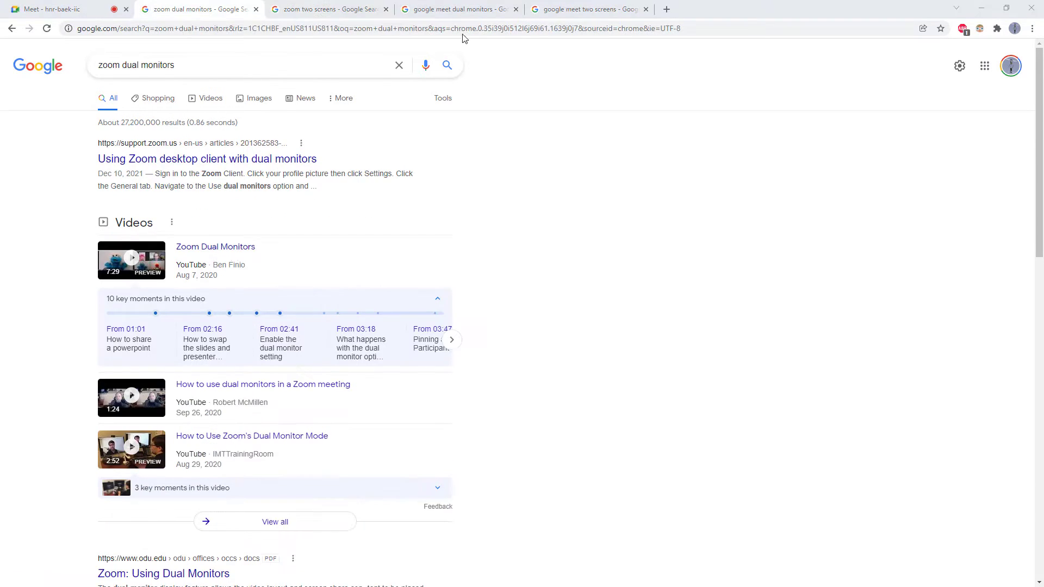
pyautogui.click(443, 13)
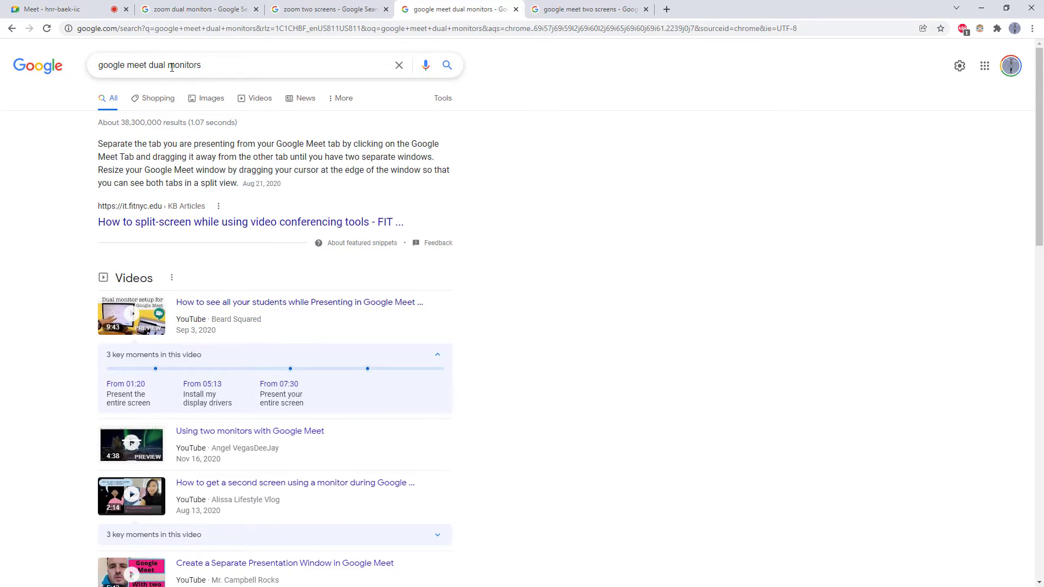
pyautogui.click(576, 10)
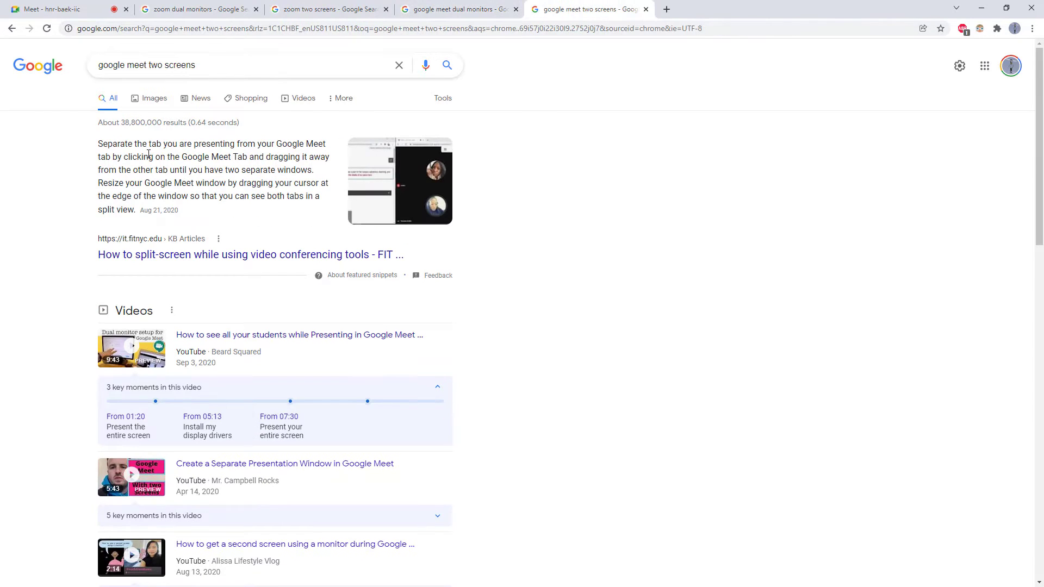
pyautogui.scroll(-1, 179, 256)
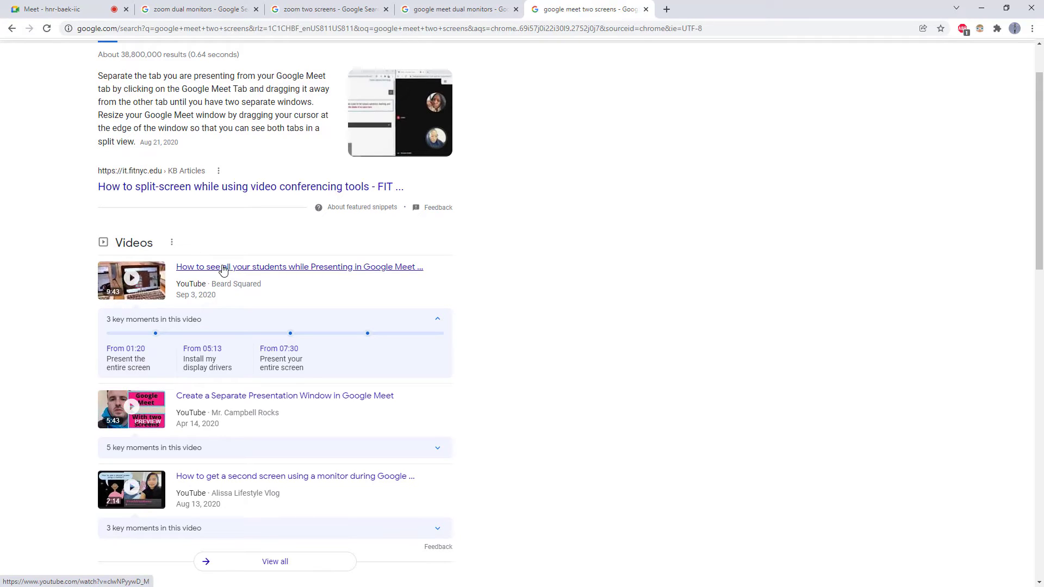
pyautogui.scroll(-5, 223, 270)
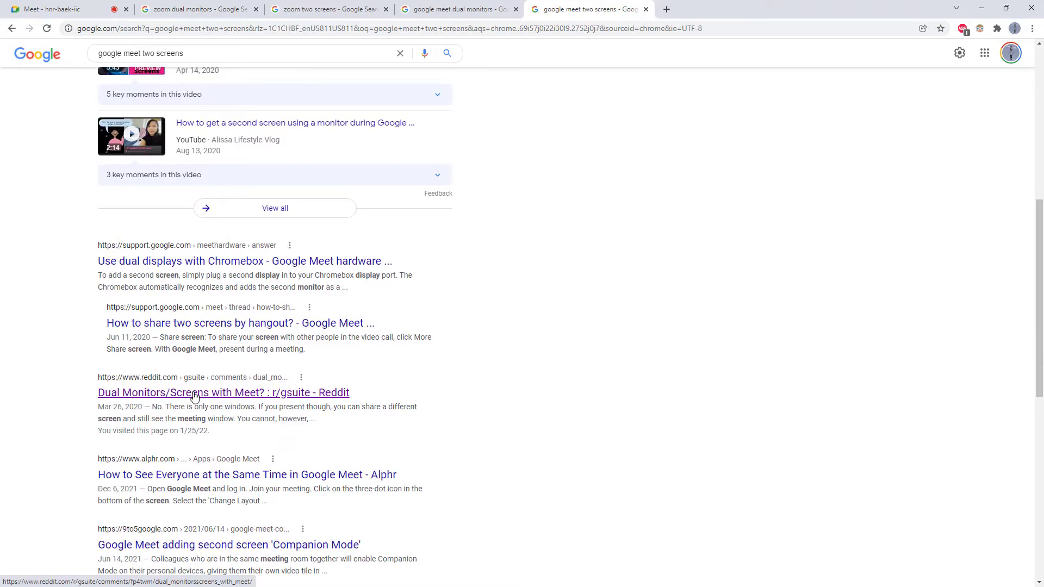
pyautogui.scroll(8, 194, 396)
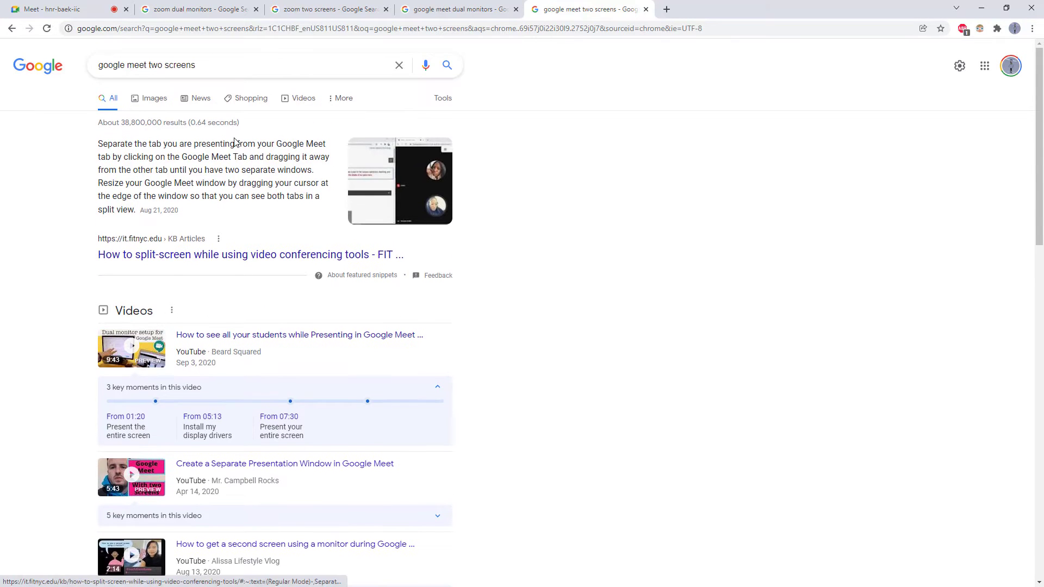
# Return to the Meet call and look through its additional call options for a dual-monitor setting
pyautogui.click(55, 10)
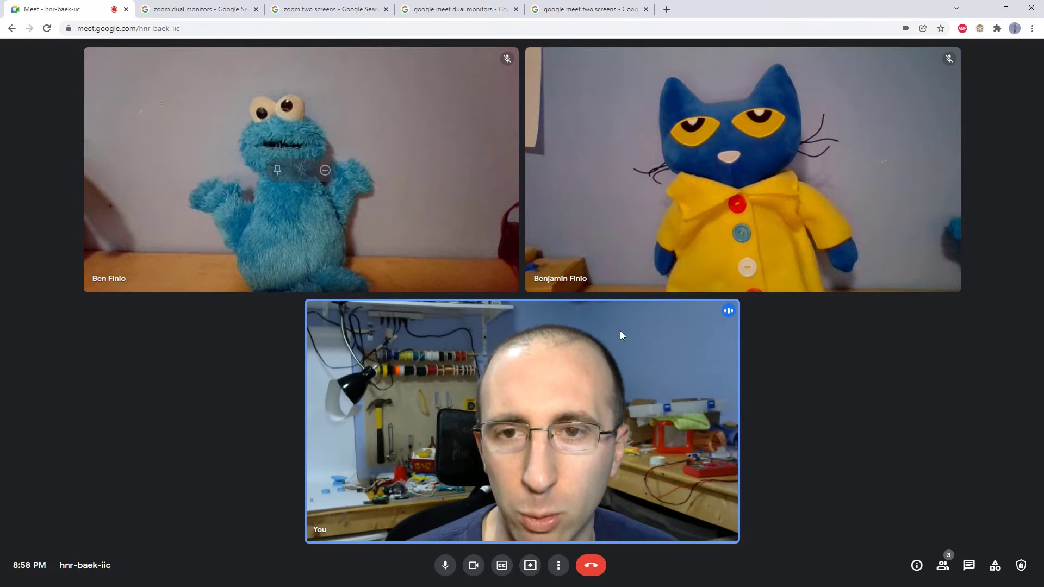
pyautogui.click(559, 565)
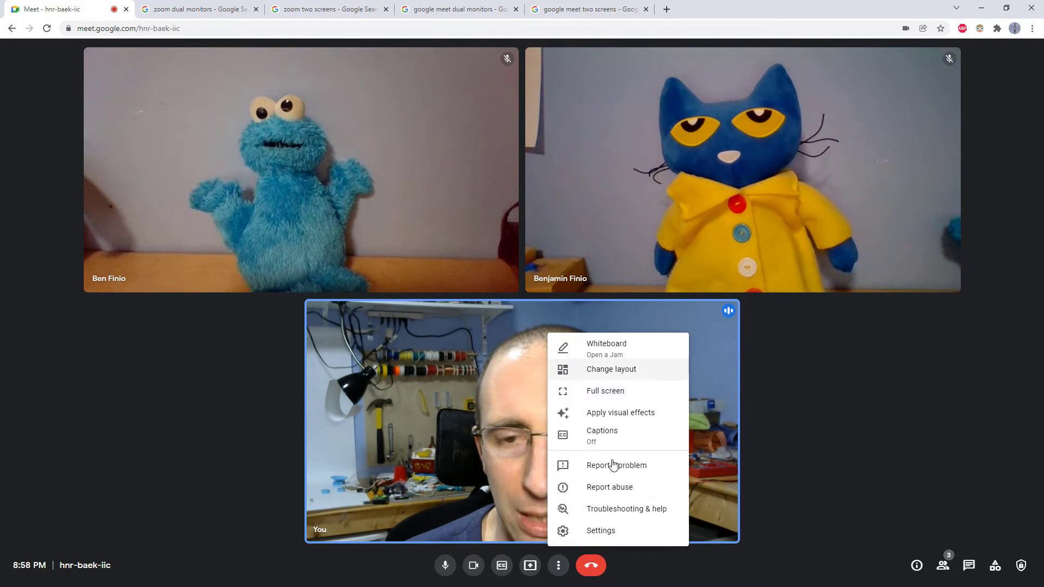
pyautogui.click(198, 376)
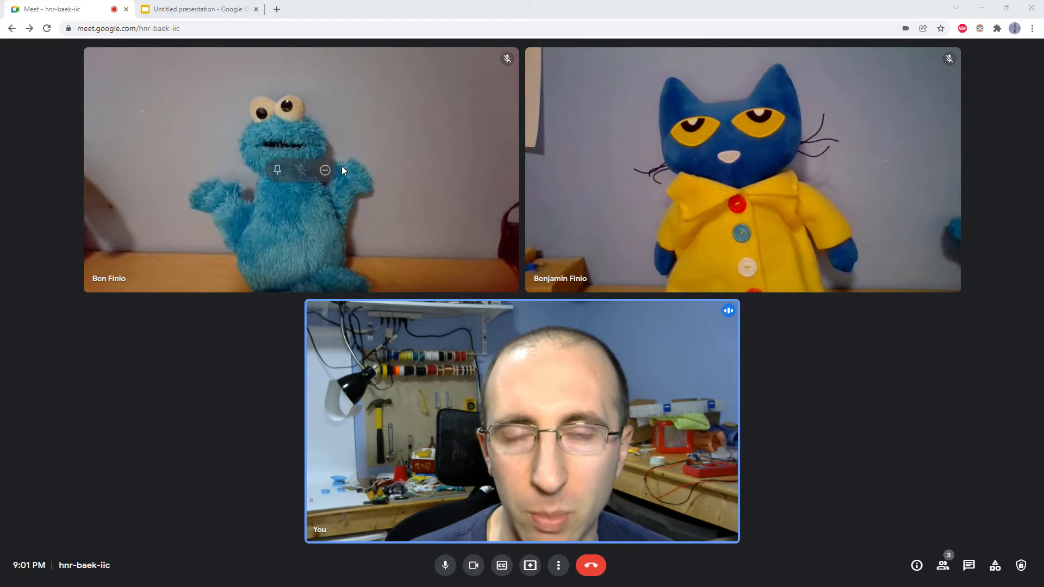
# Present the "Untitled presentation - Google Slides" tab in the Meet call with tab audio shared
pyautogui.click(190, 10)
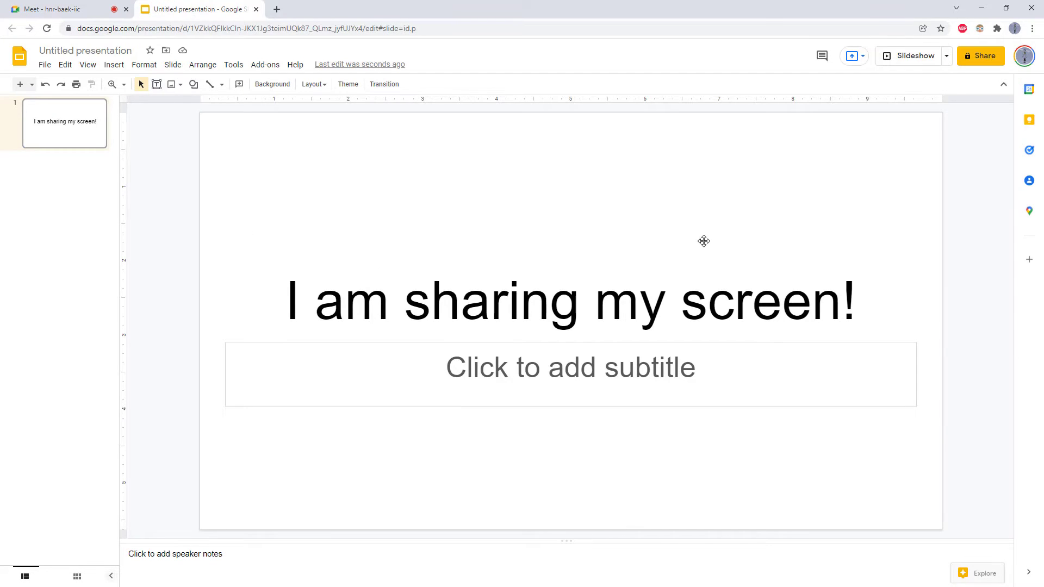
pyautogui.click(75, 14)
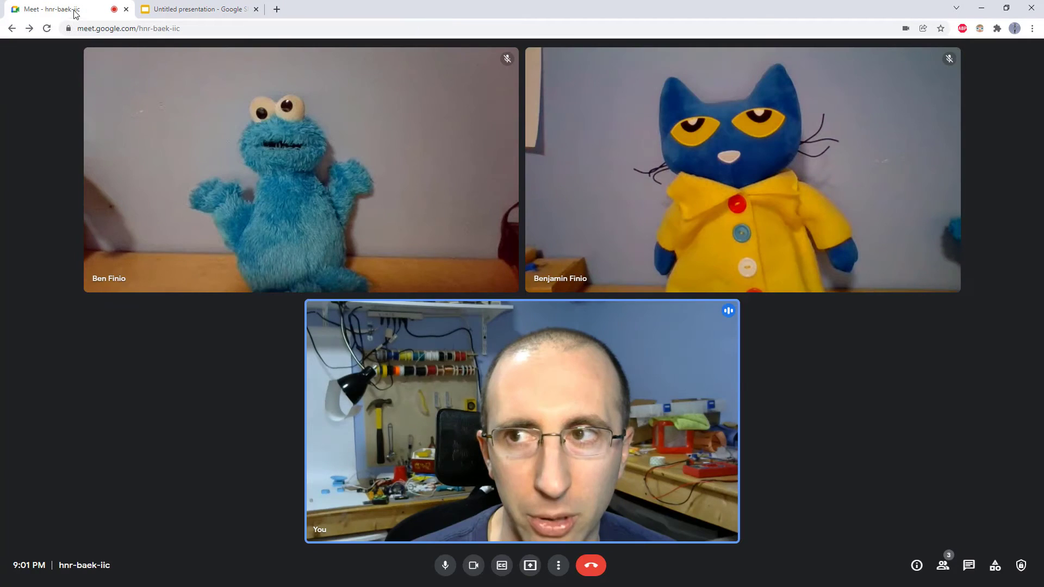
pyautogui.click(529, 565)
pyautogui.click(565, 528)
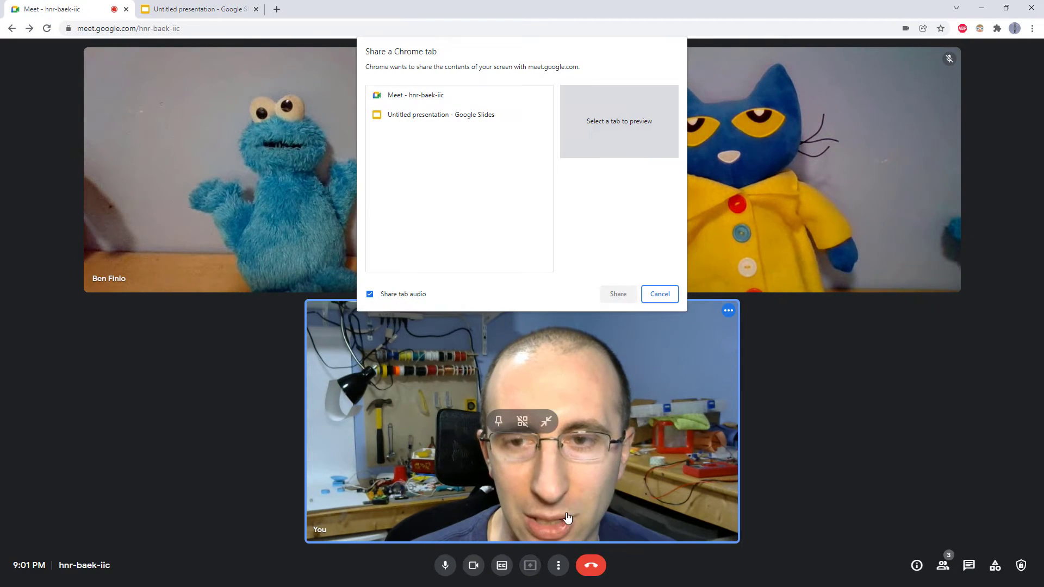
pyautogui.click(437, 115)
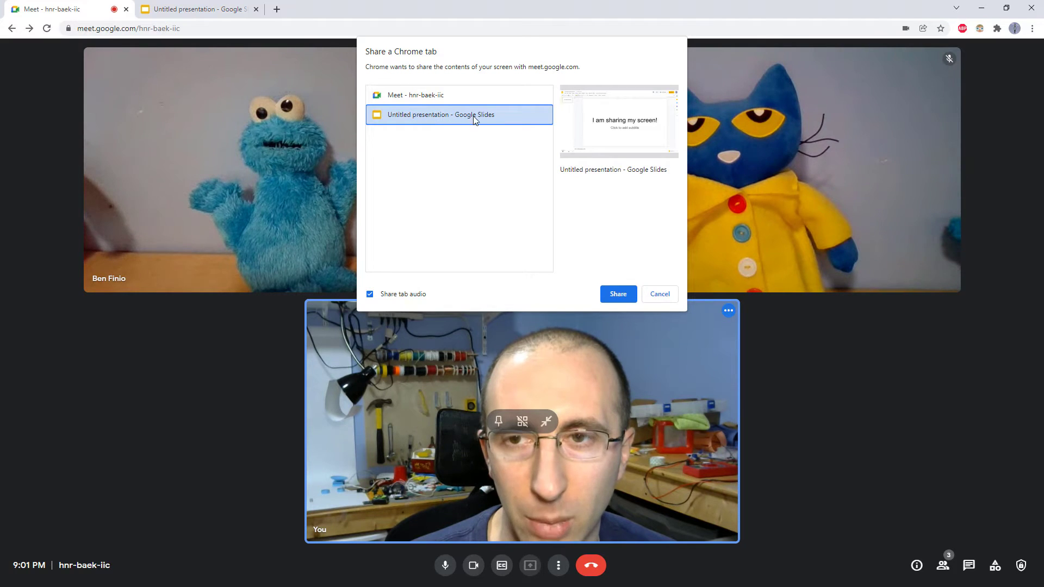
pyautogui.click(606, 295)
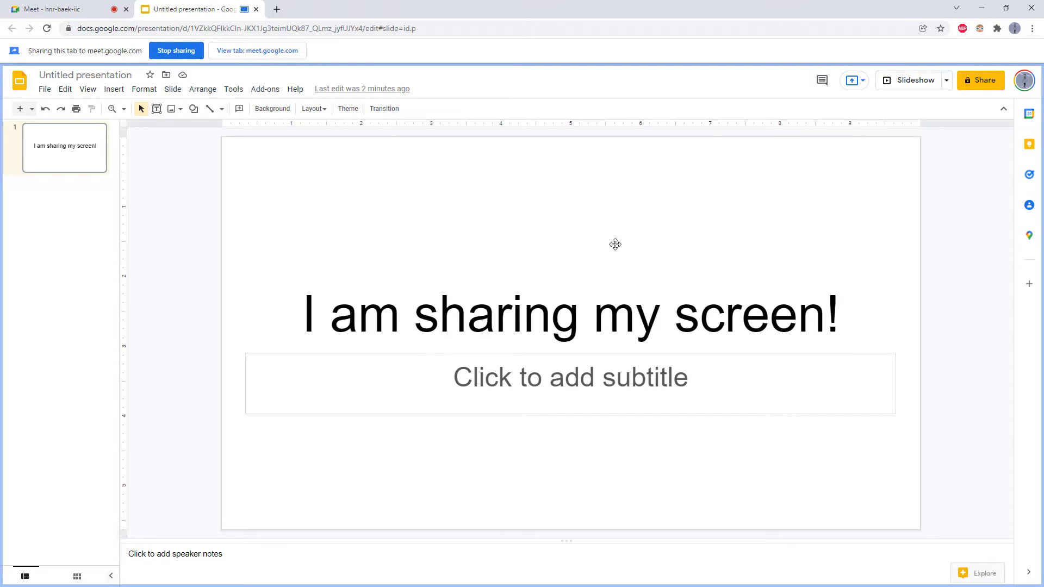
# Add a new slide after the "I am sharing my screen!" slide
pyautogui.click(89, 196)
pyautogui.rightClick(70, 189)
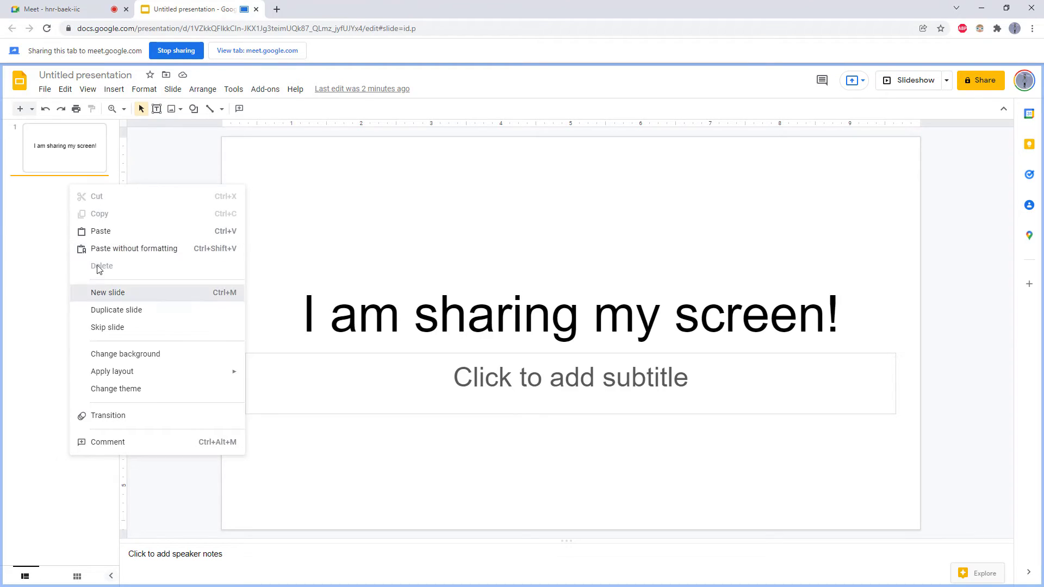
pyautogui.click(104, 291)
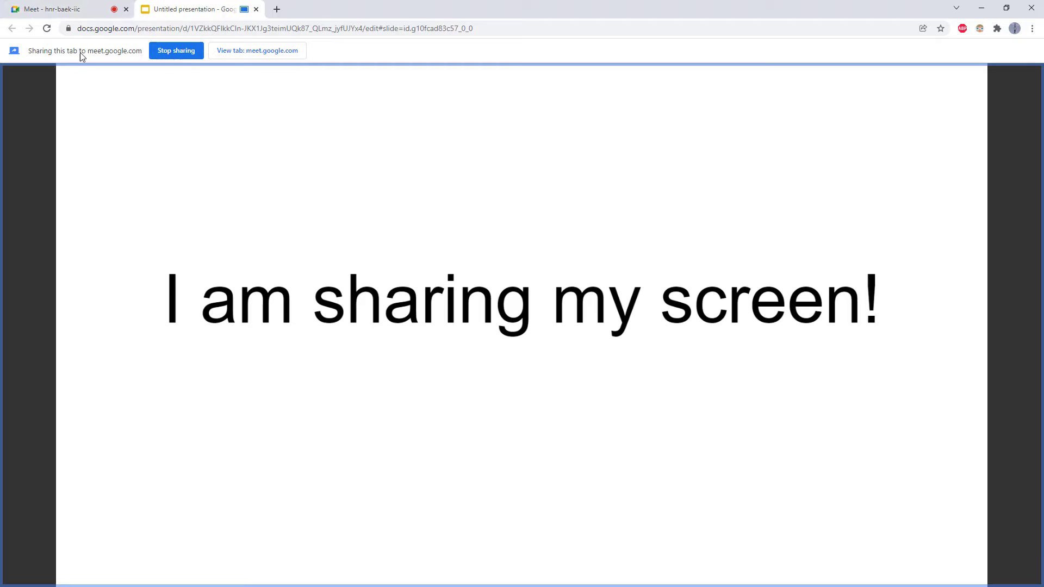
# Compare the Meet call view with the presented slideshow by switching between the two browser tabs
pyautogui.click(264, 50)
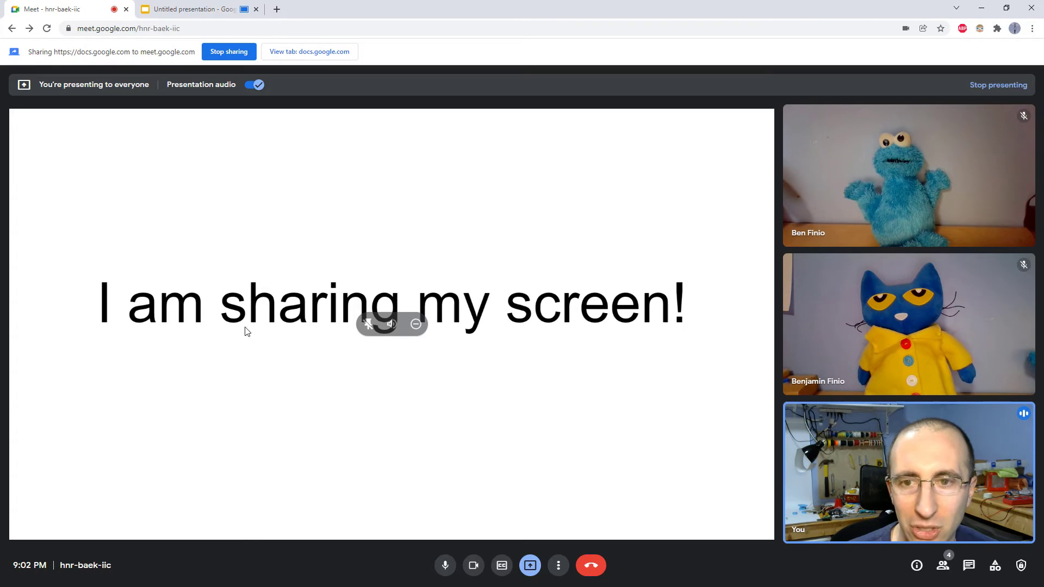
pyautogui.click(187, 11)
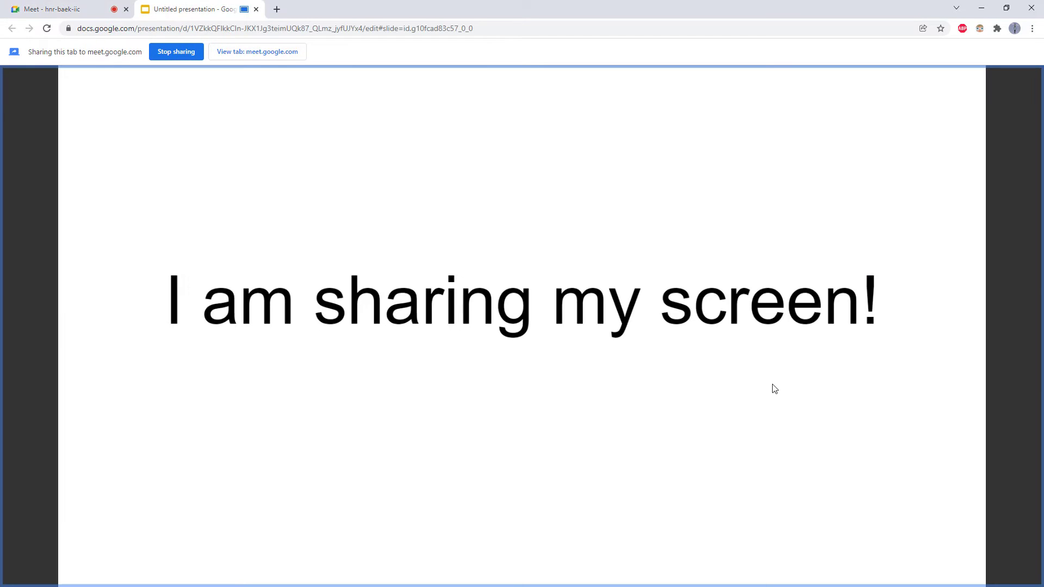
pyautogui.click(74, 10)
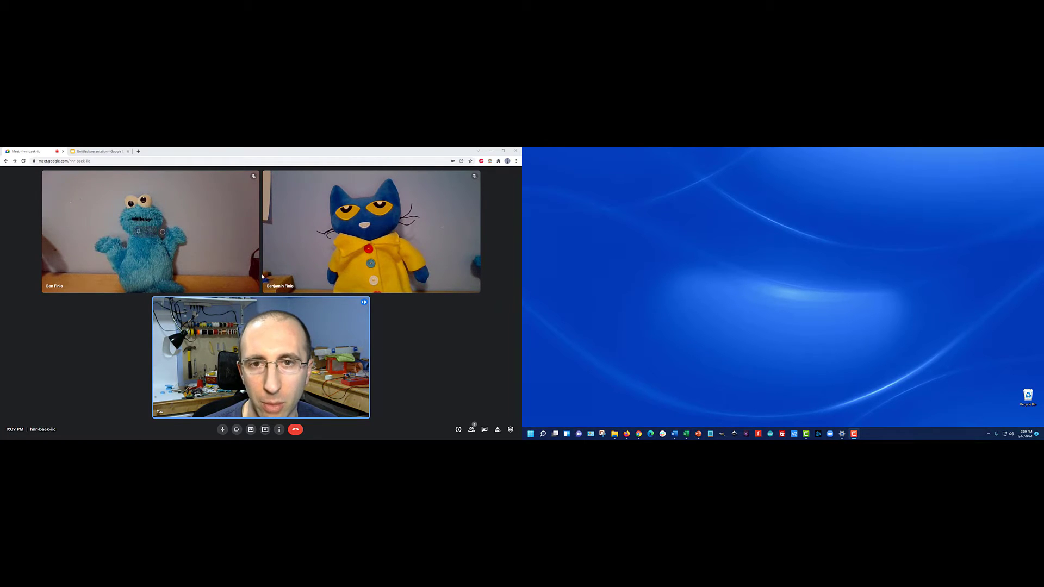
# Check the General section of the Meet call settings for a dual-monitor option, and close the settings
pyautogui.click(279, 430)
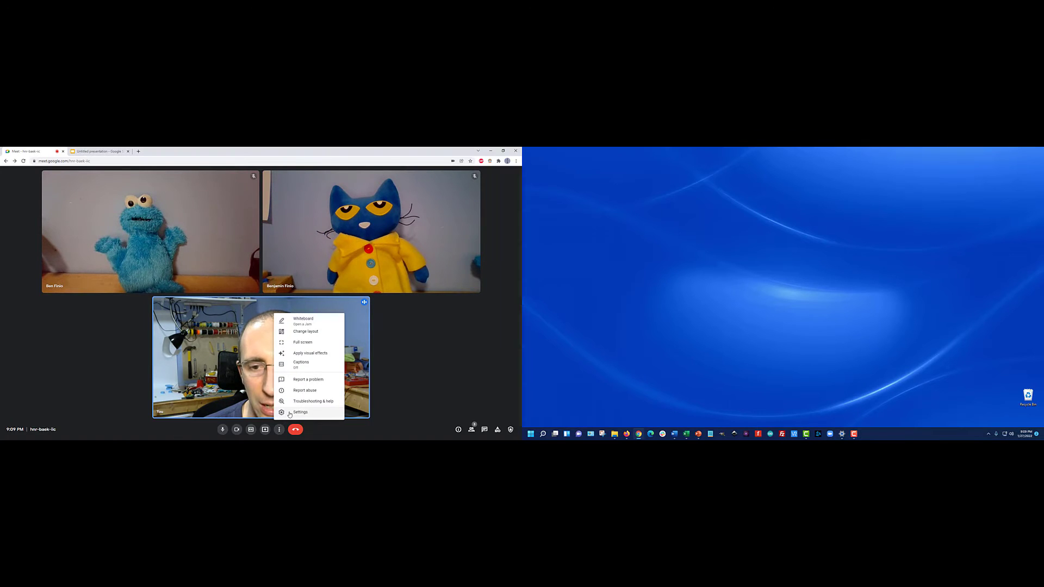
pyautogui.click(290, 412)
pyautogui.click(174, 269)
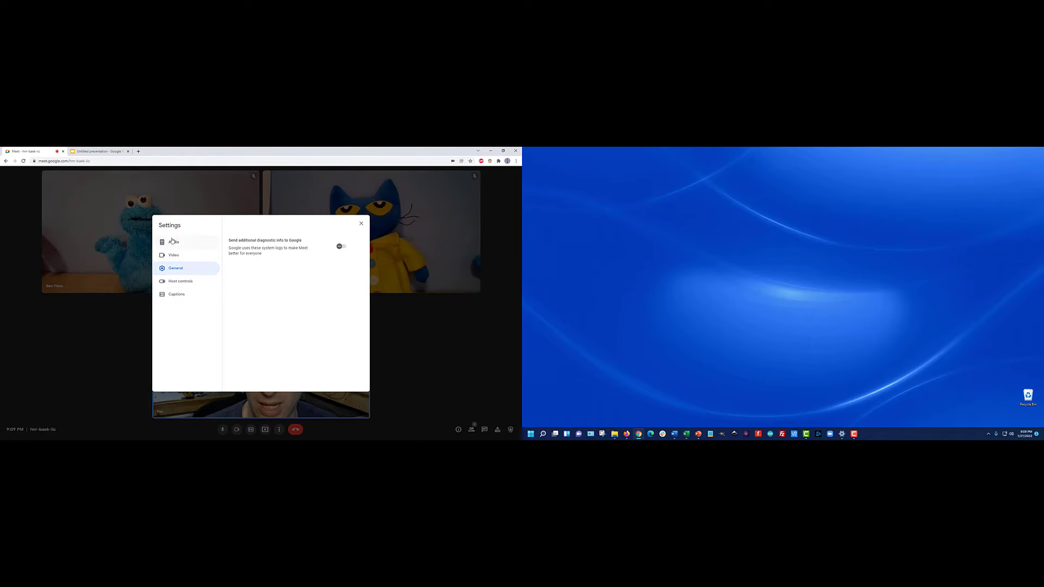
pyautogui.click(362, 224)
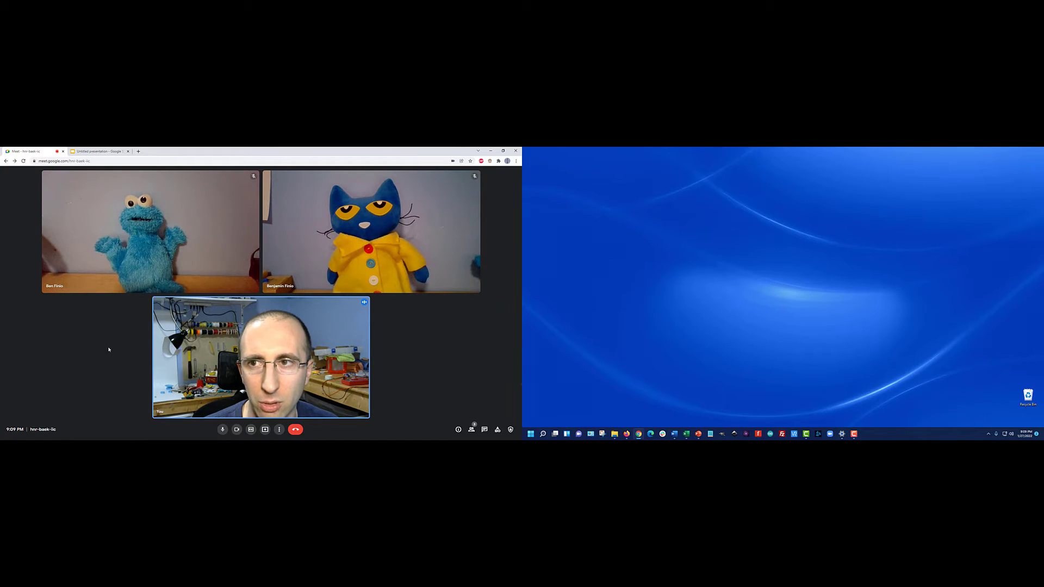
# Move the Slides presentation to its own browser window on the second monitor and present that tab in the Meet call
pyautogui.moveTo(99, 154); pyautogui.dragTo(628, 149)
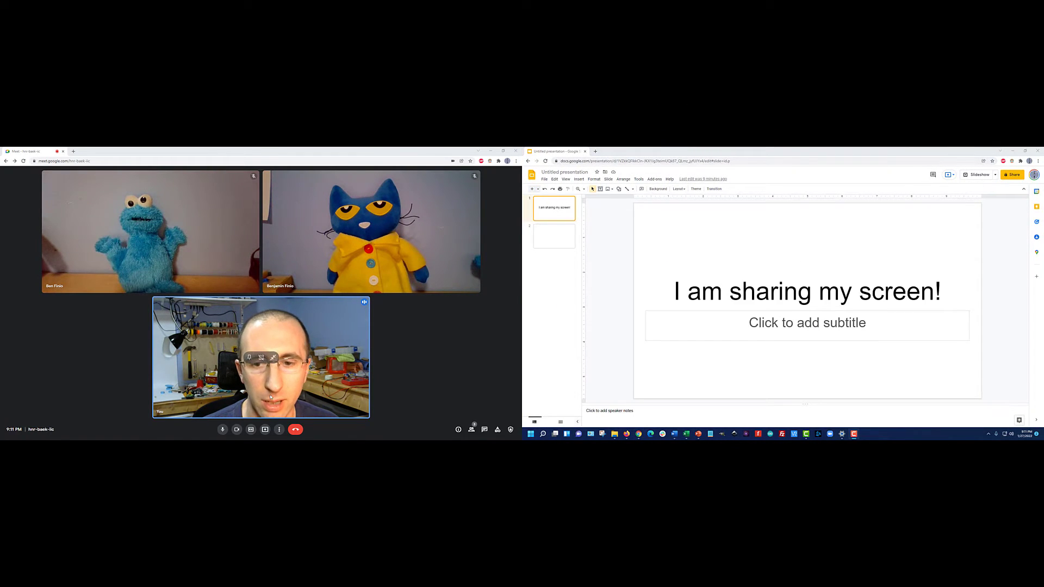
pyautogui.click(265, 430)
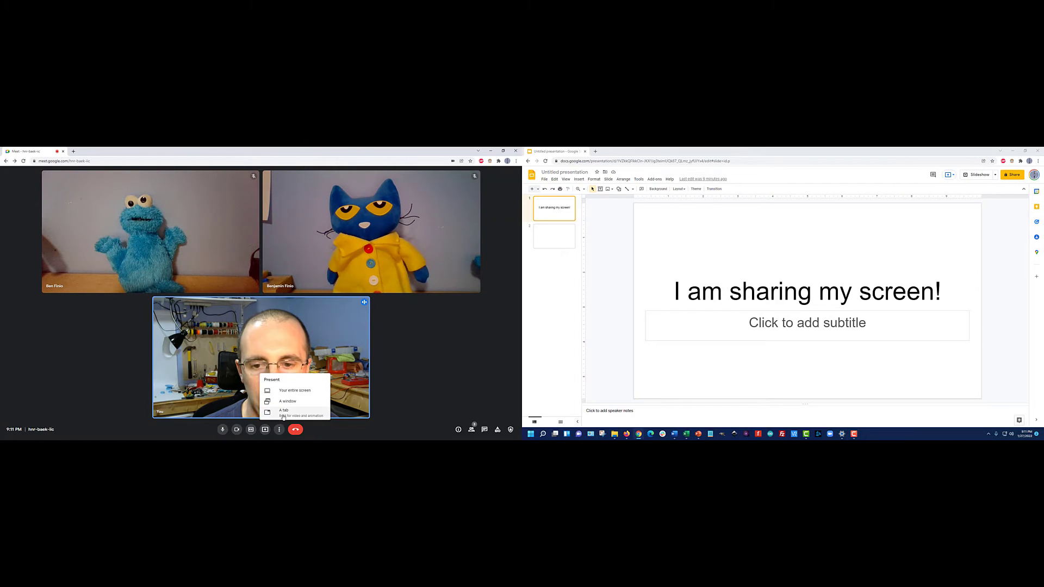
pyautogui.click(283, 412)
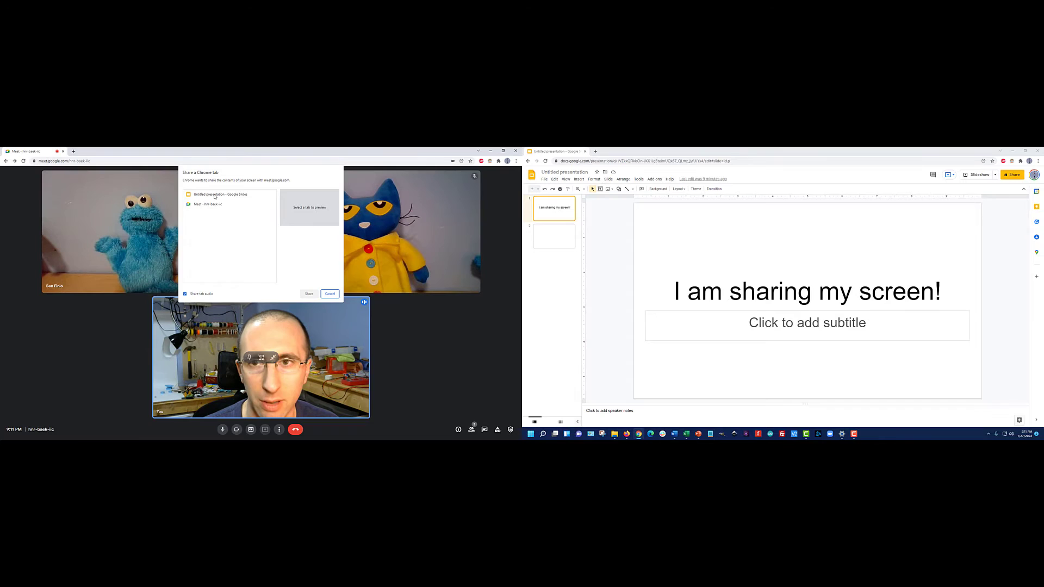
pyautogui.click(204, 195)
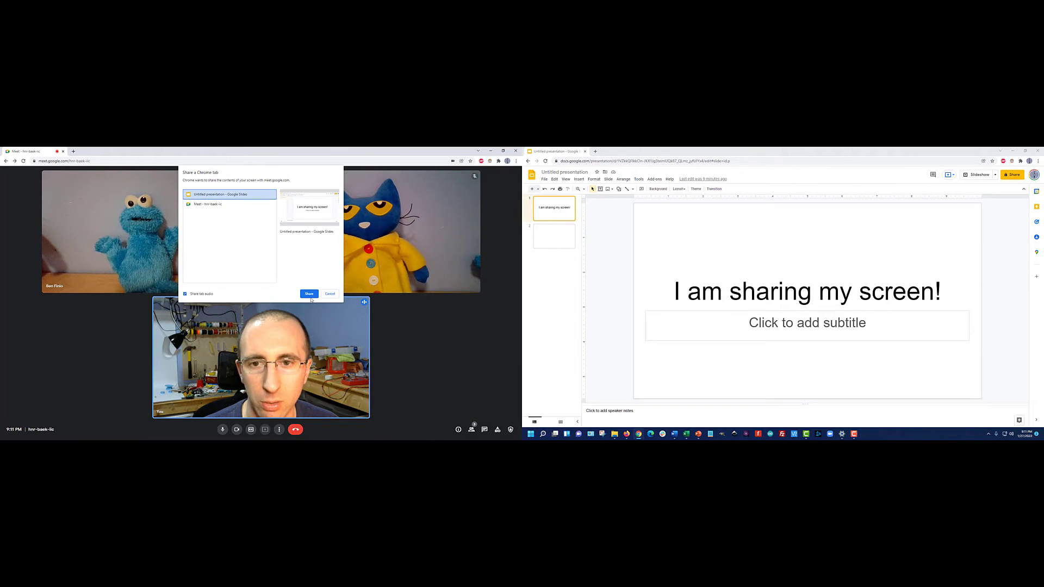
pyautogui.click(308, 294)
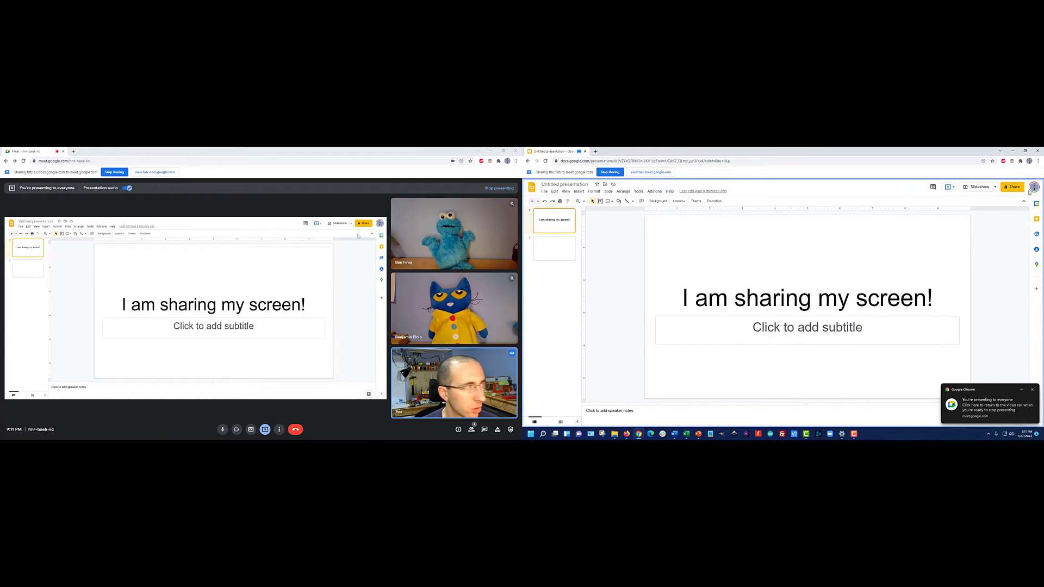
# Start the slideshow of the presentation on the second monitor
pyautogui.click(976, 187)
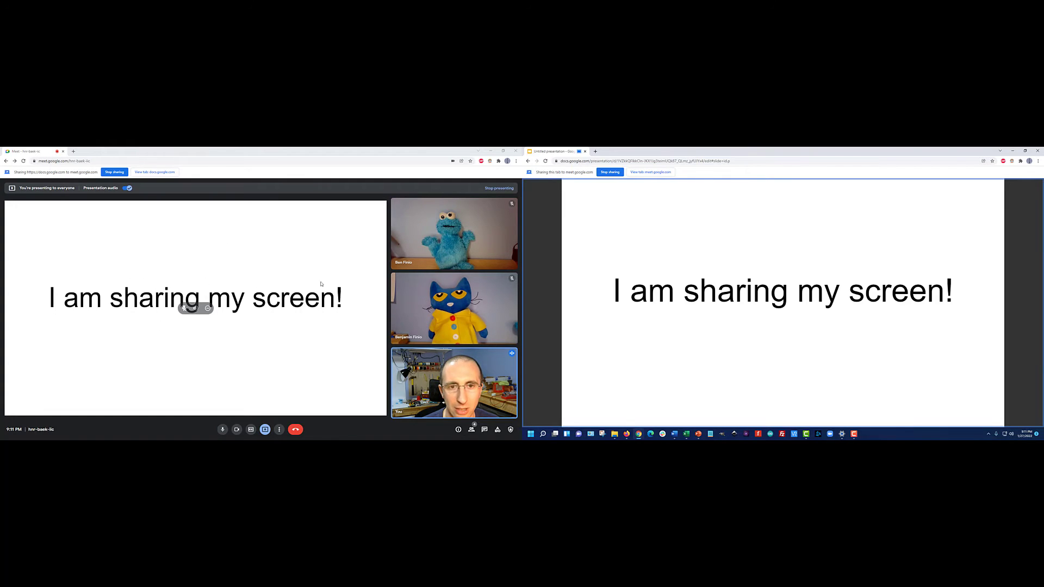
pyautogui.moveTo(423, 245)
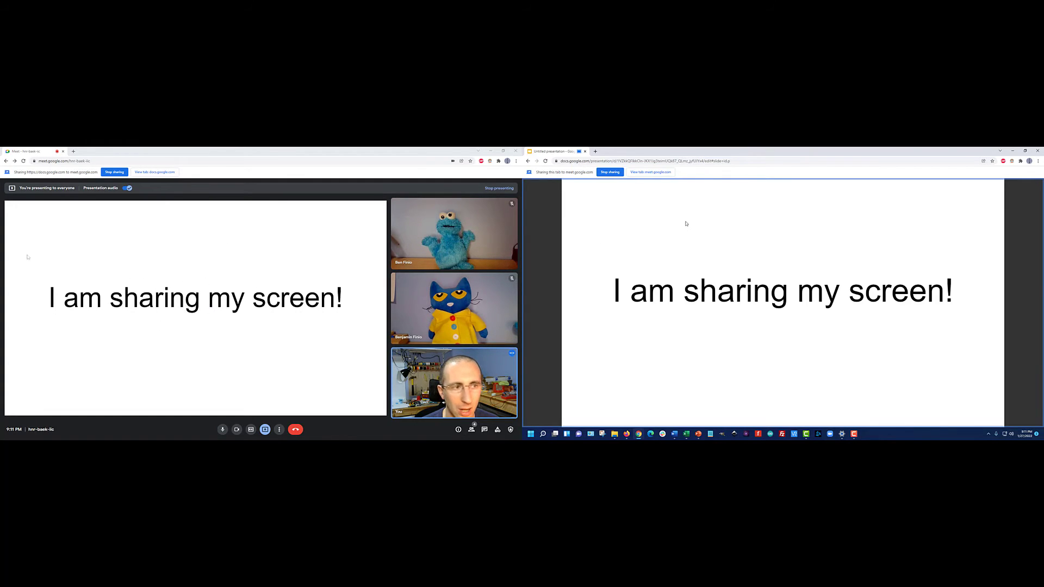
# Open the prompt for removing the shared presentation from the call, and close it without removing the presentation
pyautogui.moveTo(311, 283)
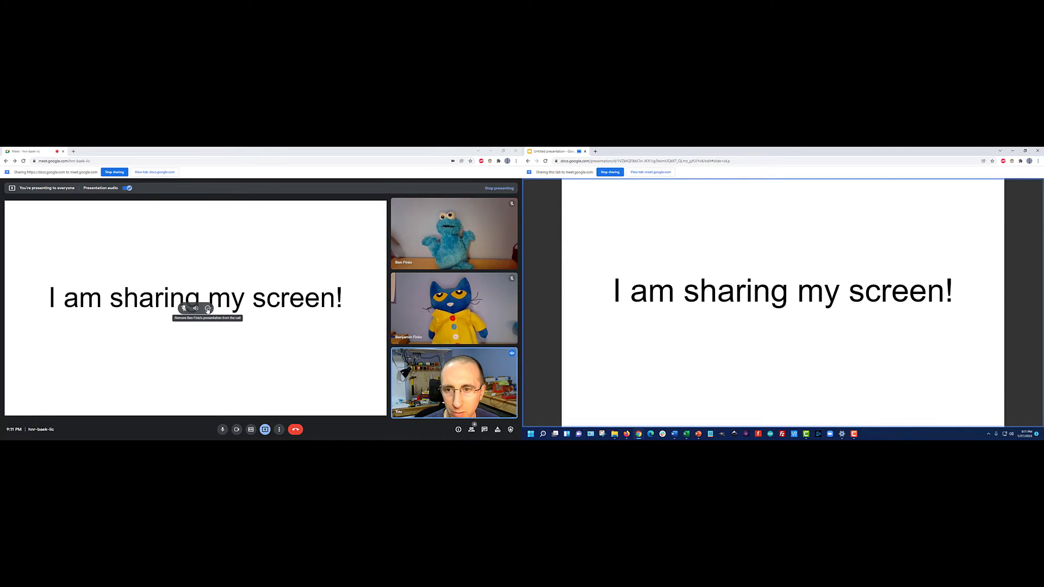
pyautogui.click(207, 309)
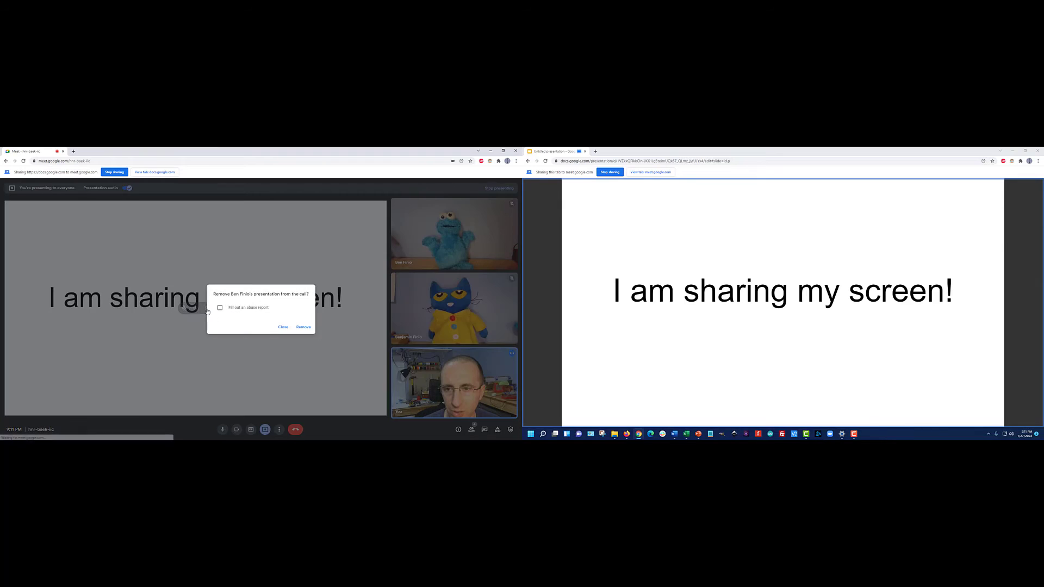
pyautogui.click(282, 328)
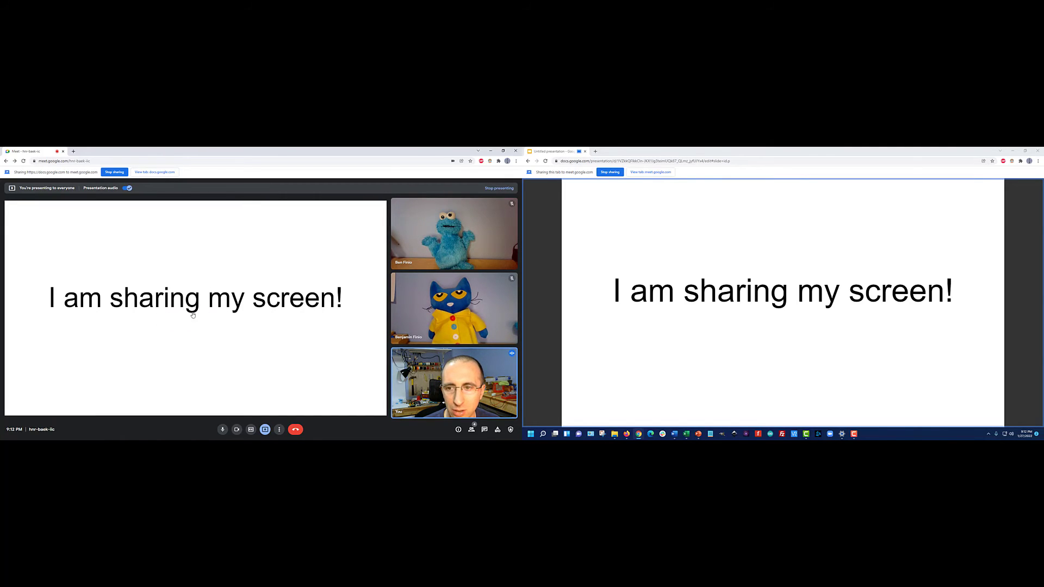
# Unpin the shared Slides presentation so it tiles with the participants, and mute and unmute the presentation audio
pyautogui.click(193, 314)
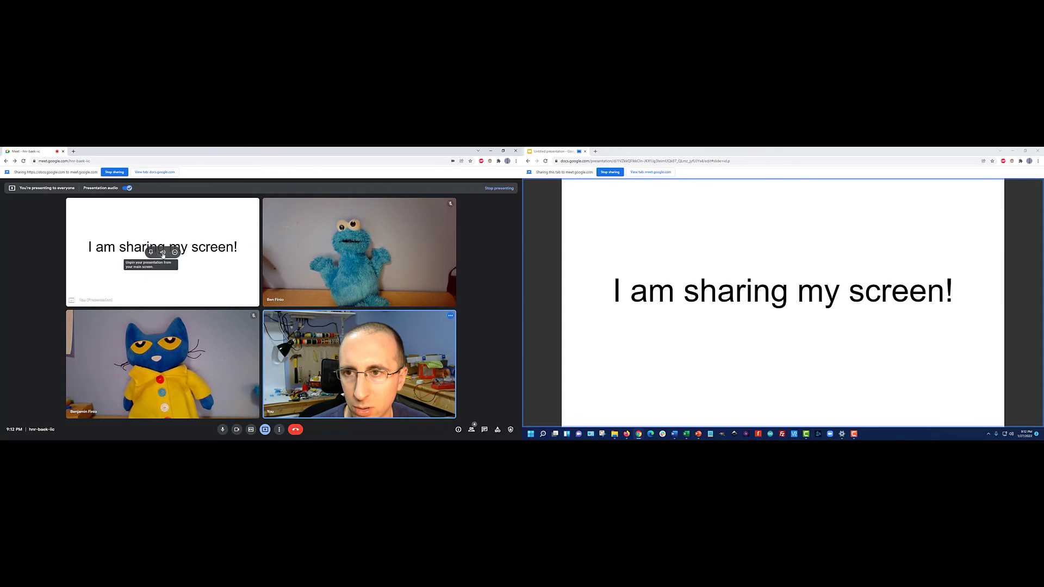
pyautogui.click(162, 253)
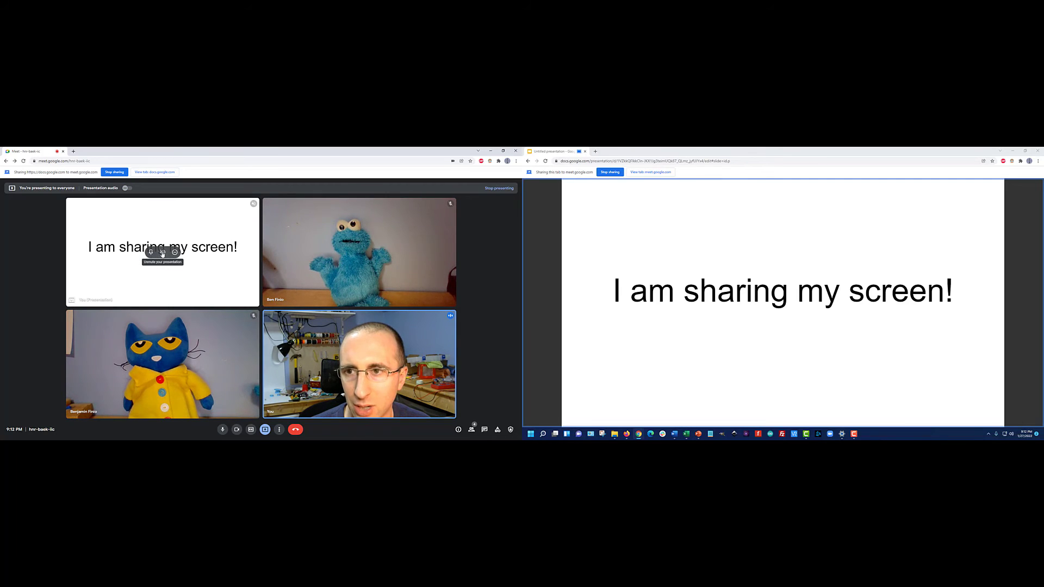
pyautogui.click(162, 253)
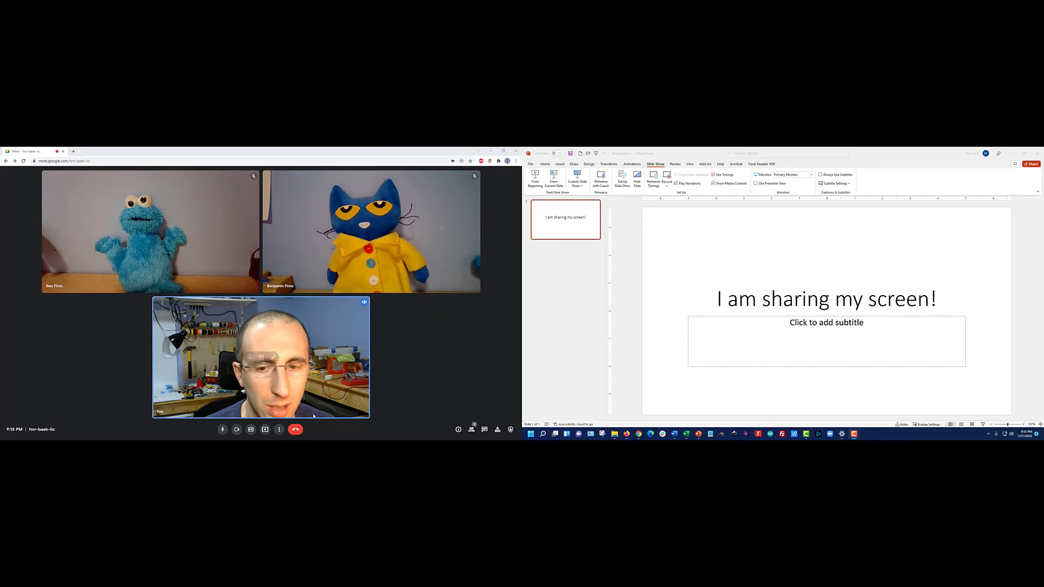
# Present the PowerPoint window with Presentation1 in the Meet call and start its slideshow on the second monitor
pyautogui.click(269, 431)
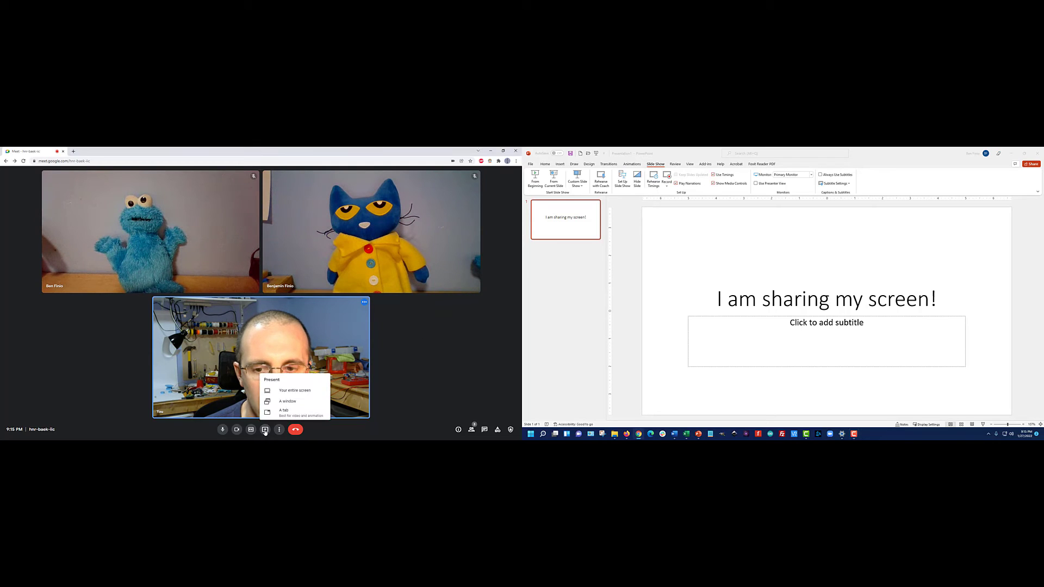
pyautogui.click(285, 402)
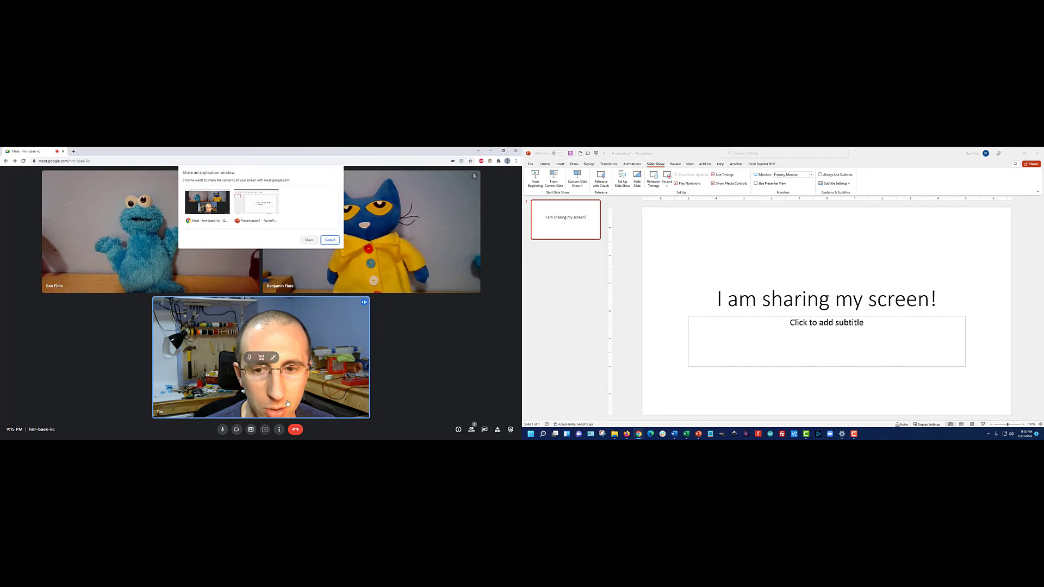
pyautogui.click(255, 217)
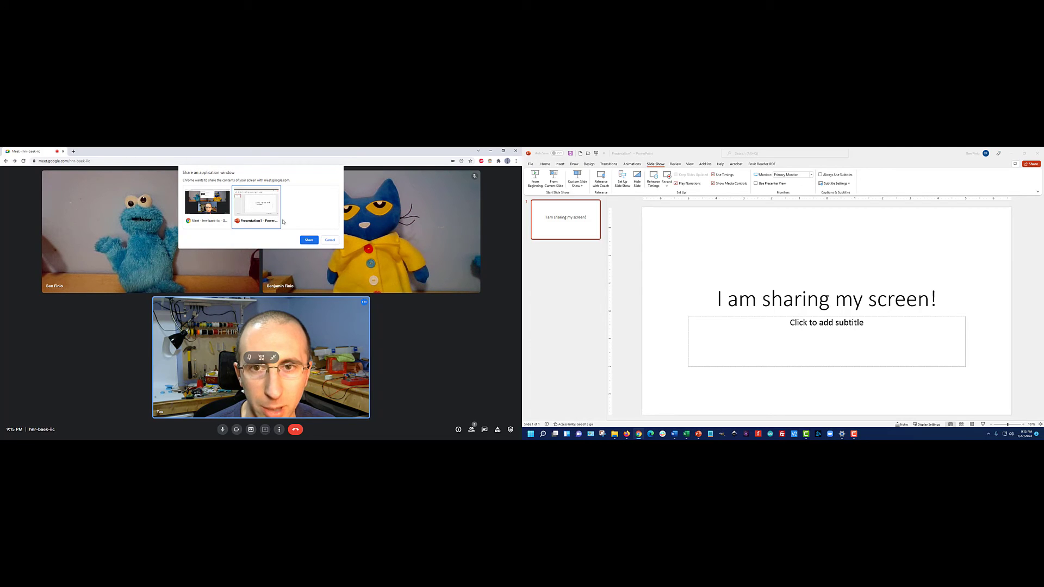
pyautogui.click(308, 241)
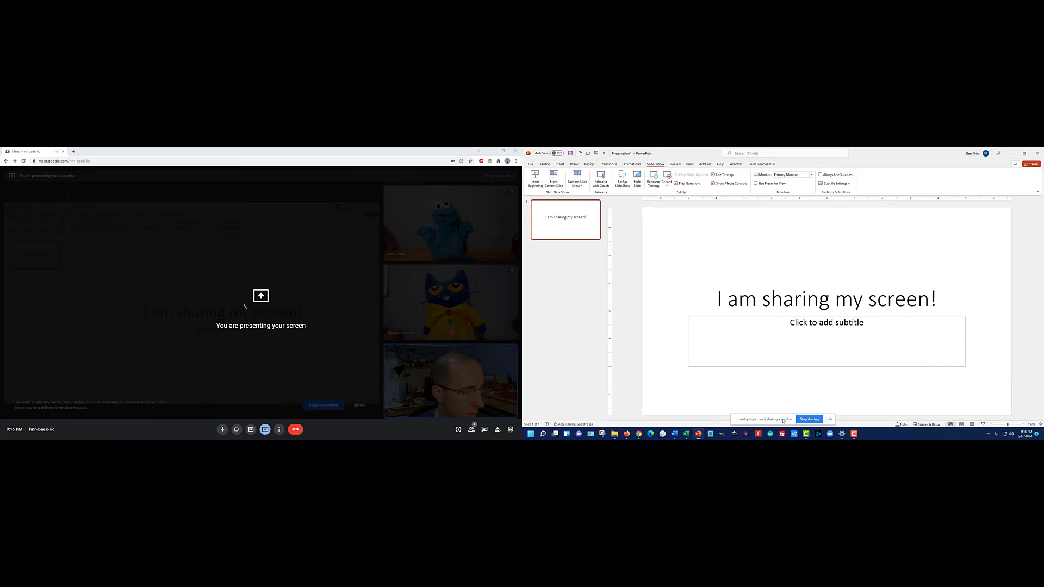
pyautogui.click(982, 424)
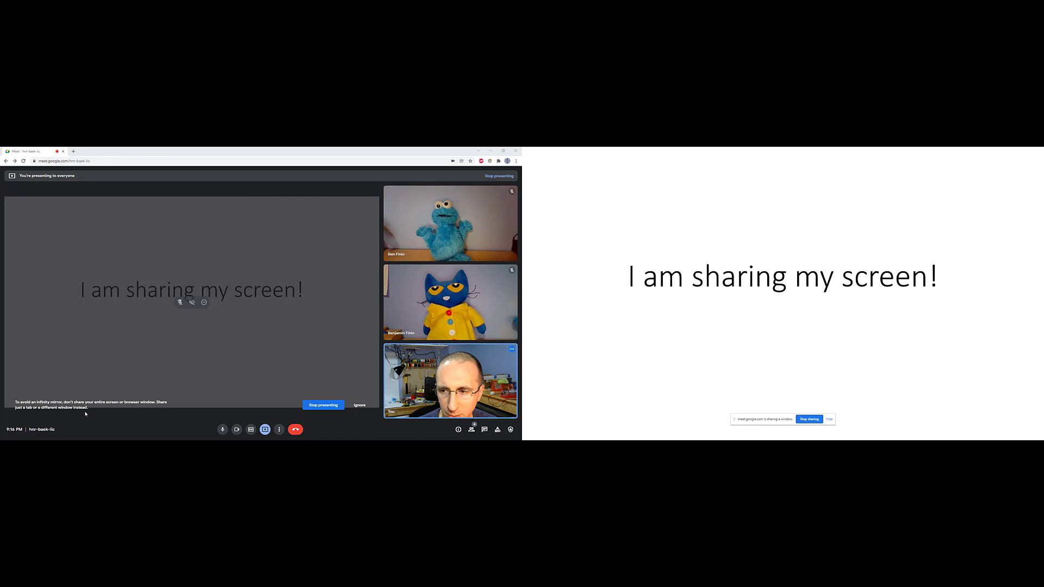
# Ignore the infinity mirror warning in the Meet call and unpin the shared PowerPoint presentation from the main view
pyautogui.click(359, 405)
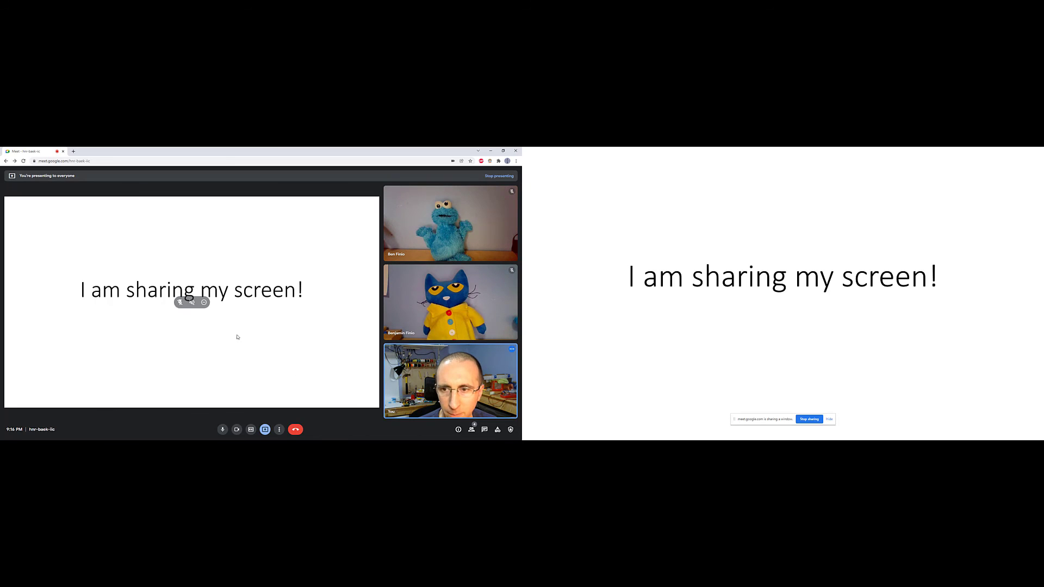
pyautogui.click(179, 303)
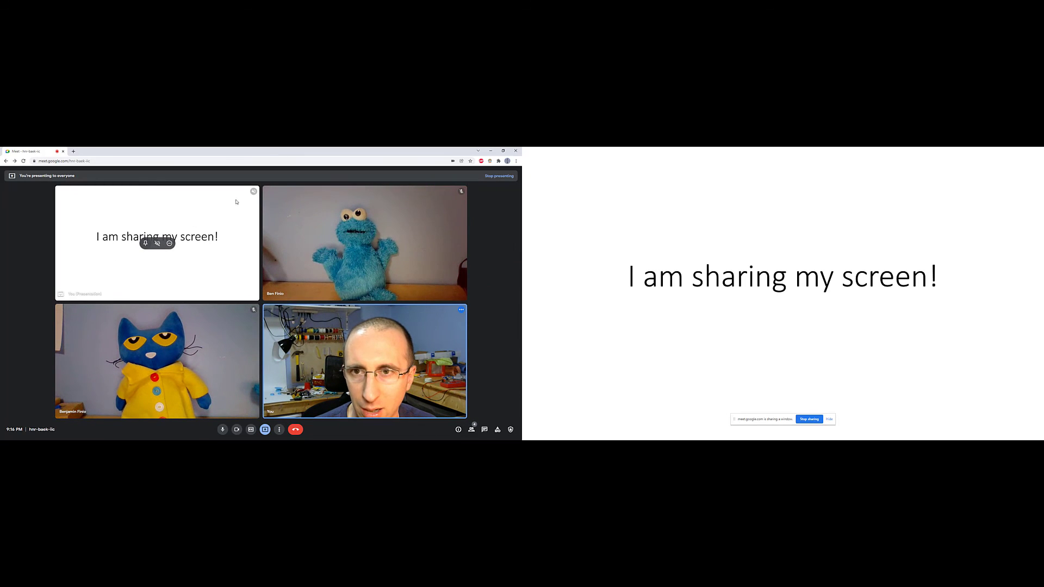